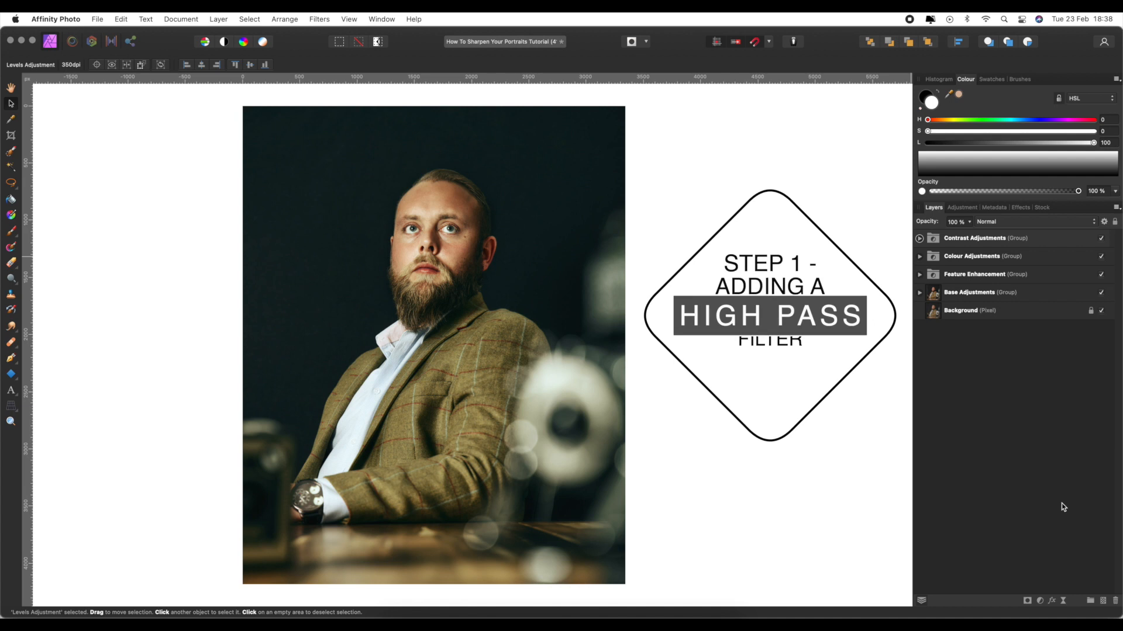
Step: Clear the layer selection and add a live High Pass filter above all the adjustment groups
click(1029, 365)
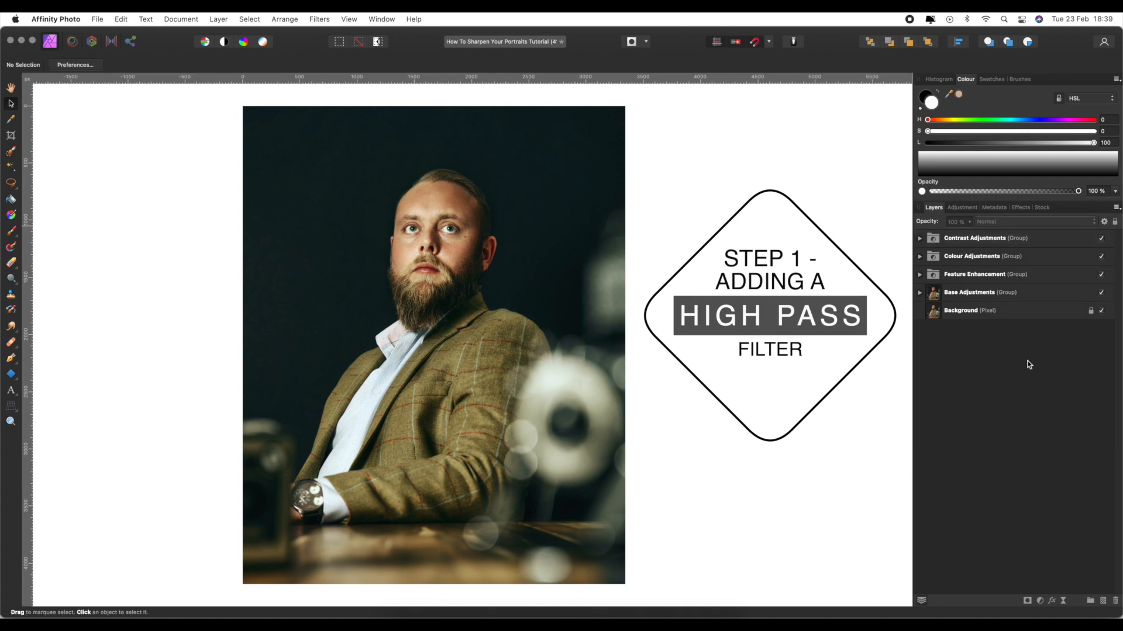
click(1064, 601)
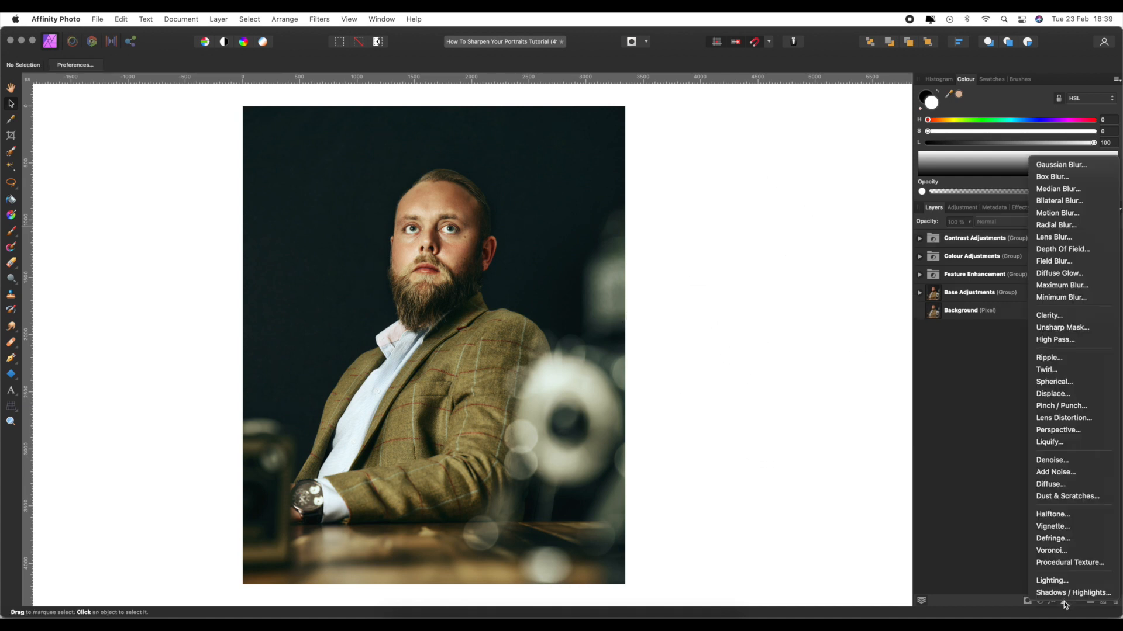
click(1068, 341)
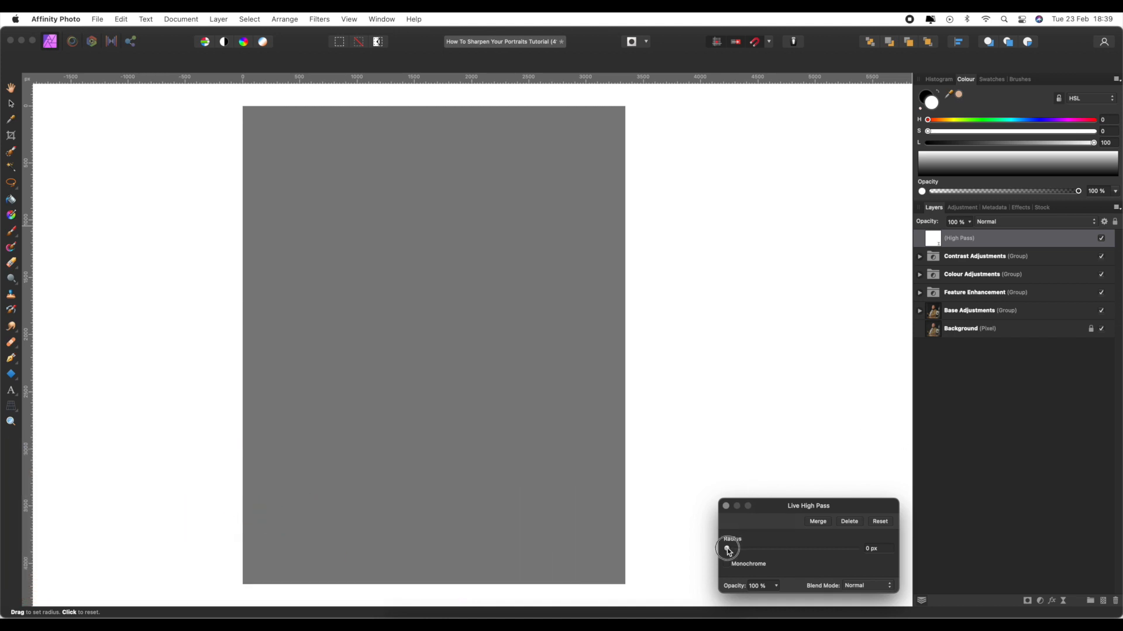
Step: Try High Pass radius values of about 10 px and 100 px, and return the radius to 0 px
drag(732, 550, 784, 553)
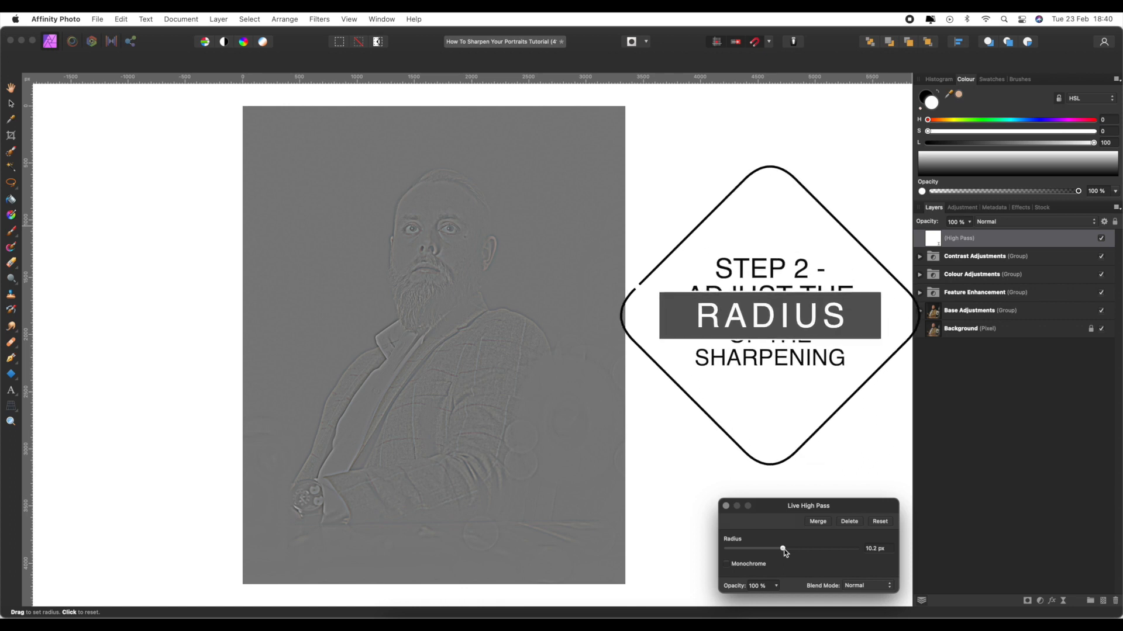
drag(783, 552, 861, 556)
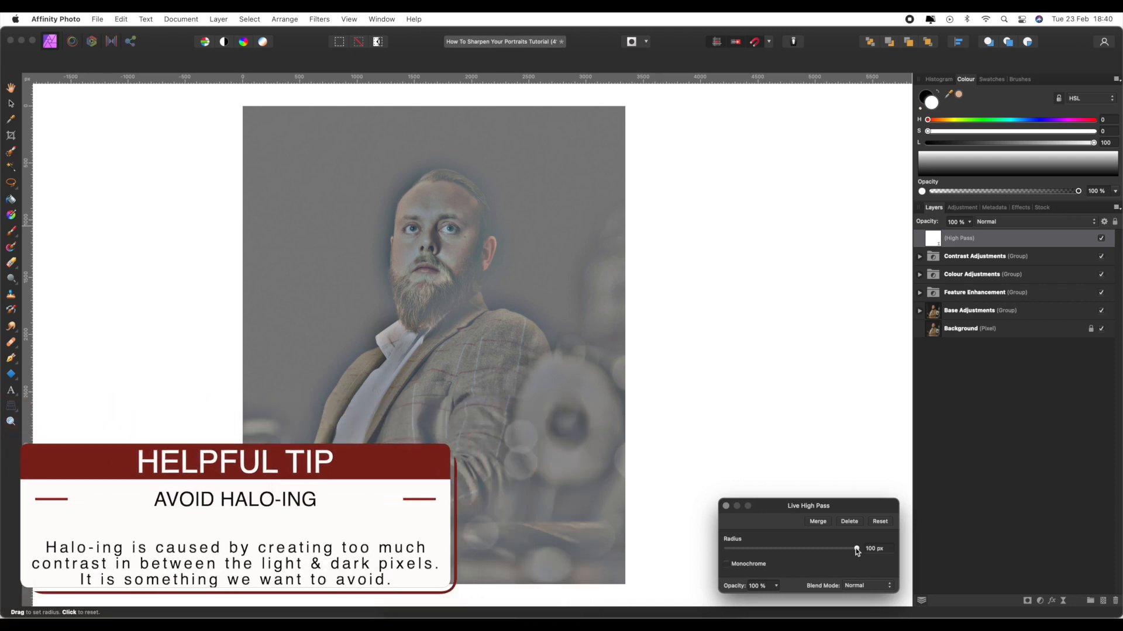
drag(856, 550, 714, 548)
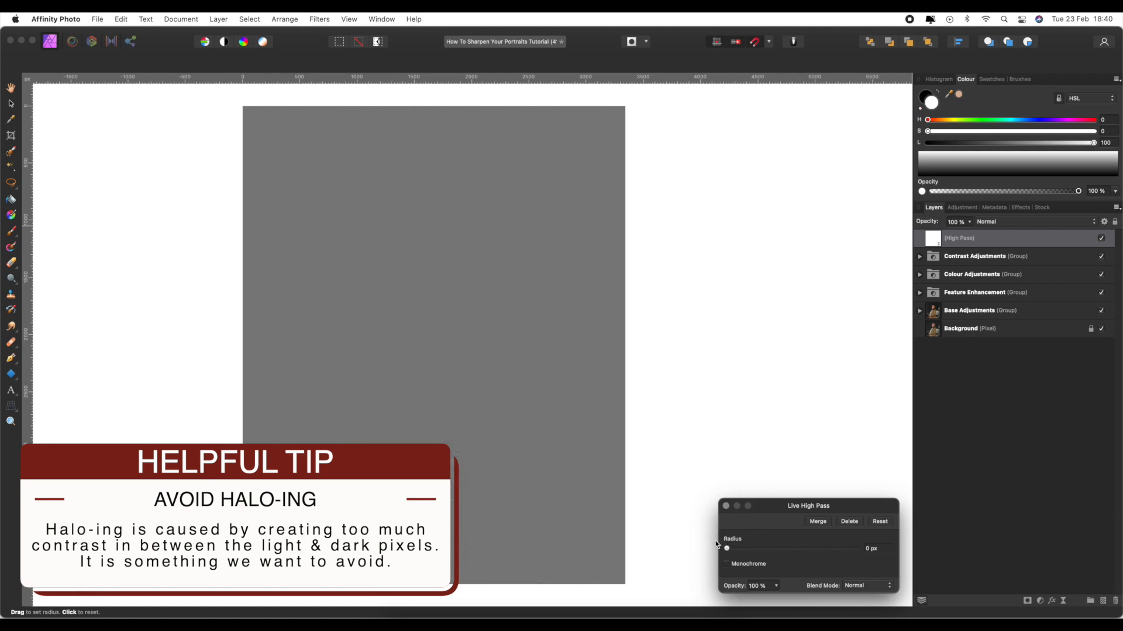
Step: Raise the High Pass radius just enough to outline the eyes, beard and jacket edges, and close the filter settings
scroll(357, 319, up, 5)
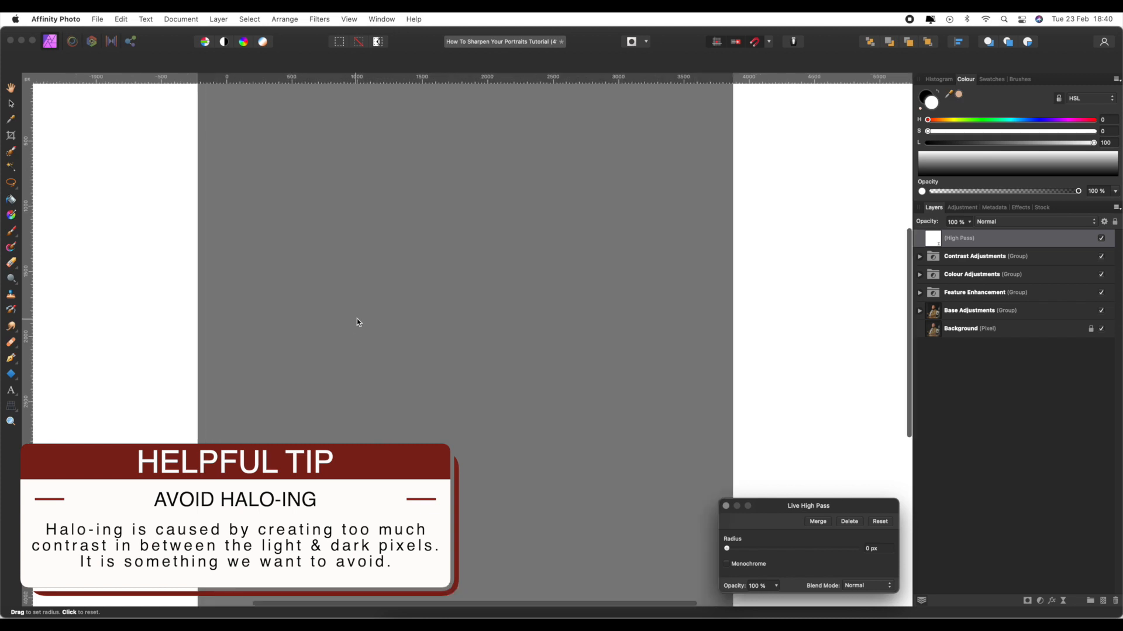
scroll(356, 318, right, 3)
scroll(357, 318, up, 3)
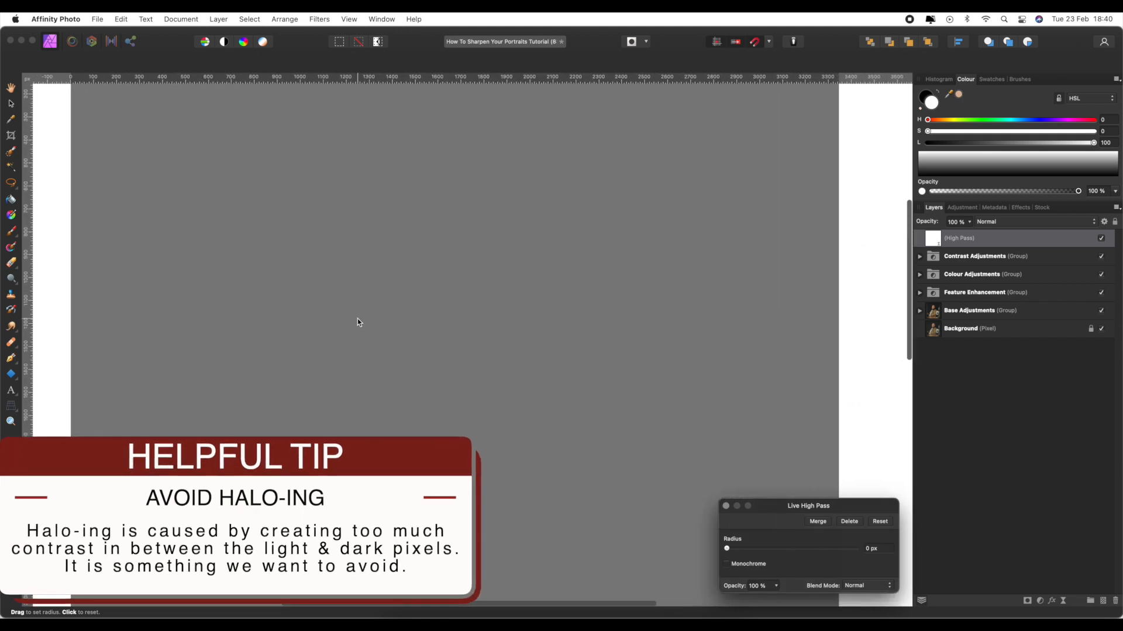
drag(729, 551, 754, 553)
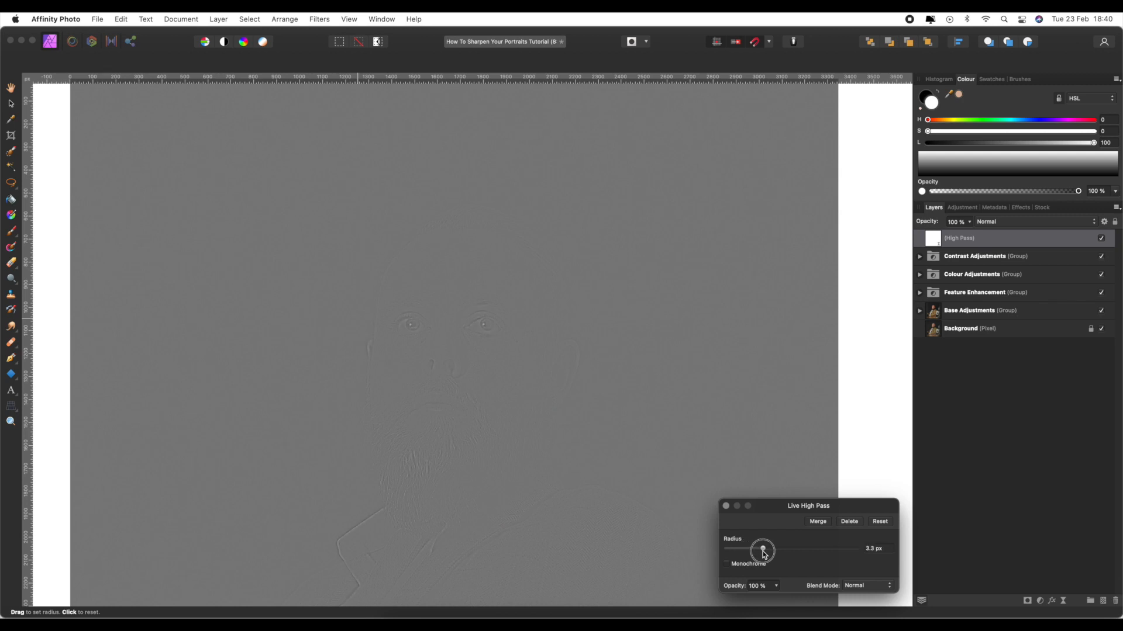
scroll(557, 408, down, 5)
scroll(557, 409, left, 2)
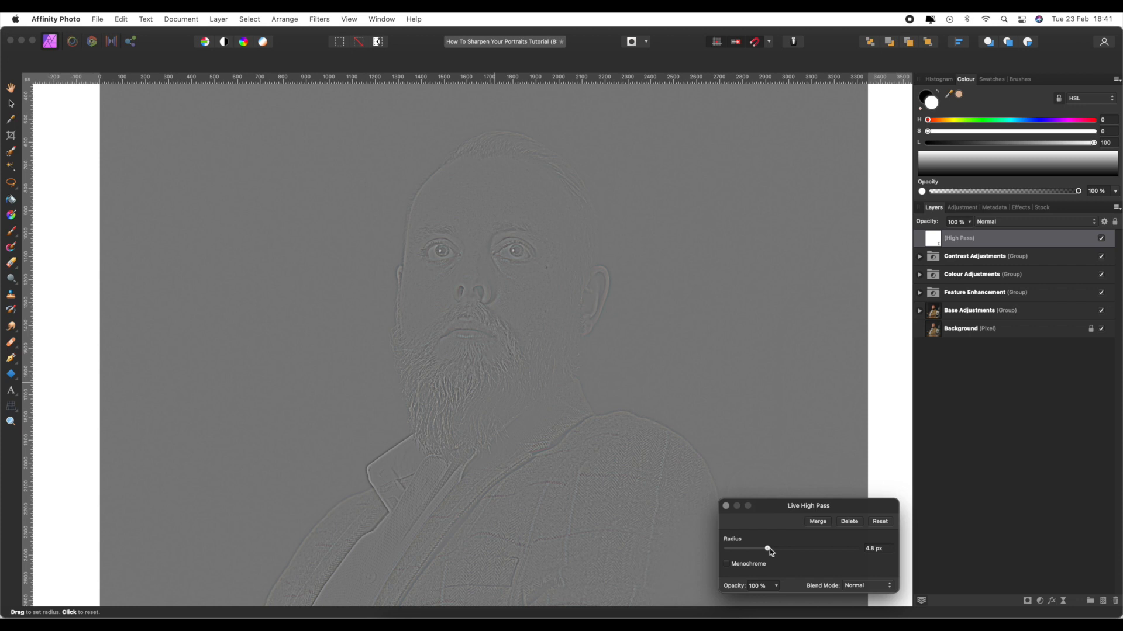
mouse_move(767, 550)
mouse_down()
mouse_move(749, 551)
mouse_move(761, 551)
mouse_up()
click(763, 549)
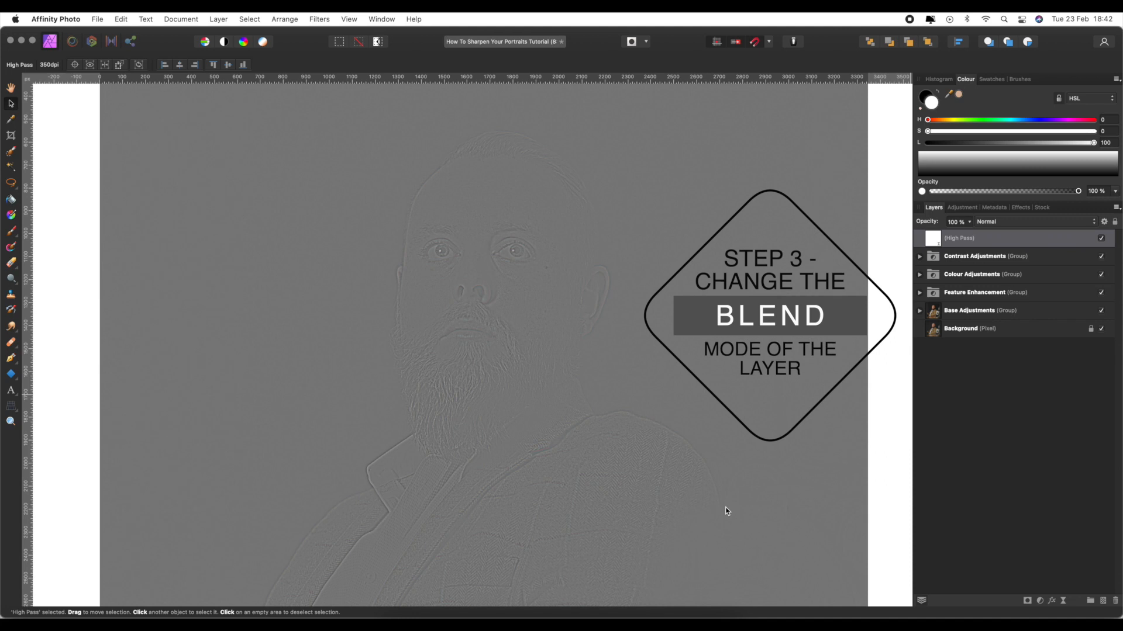
Step: Set the High Pass layer's blend mode to Overlay and invert its mask to black
click(1012, 224)
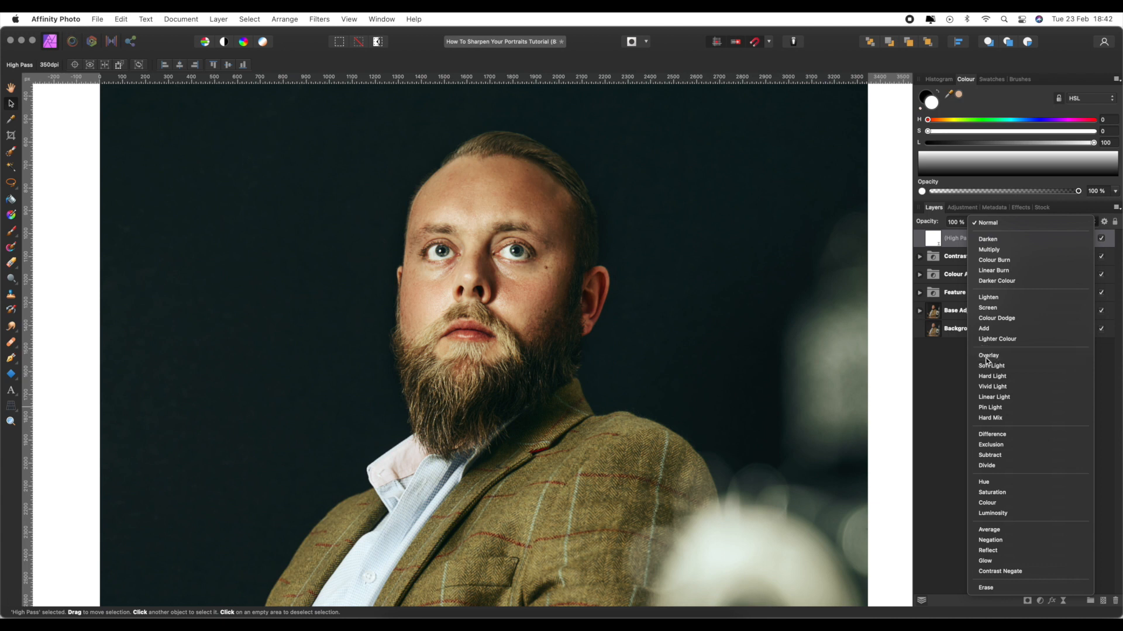
click(987, 355)
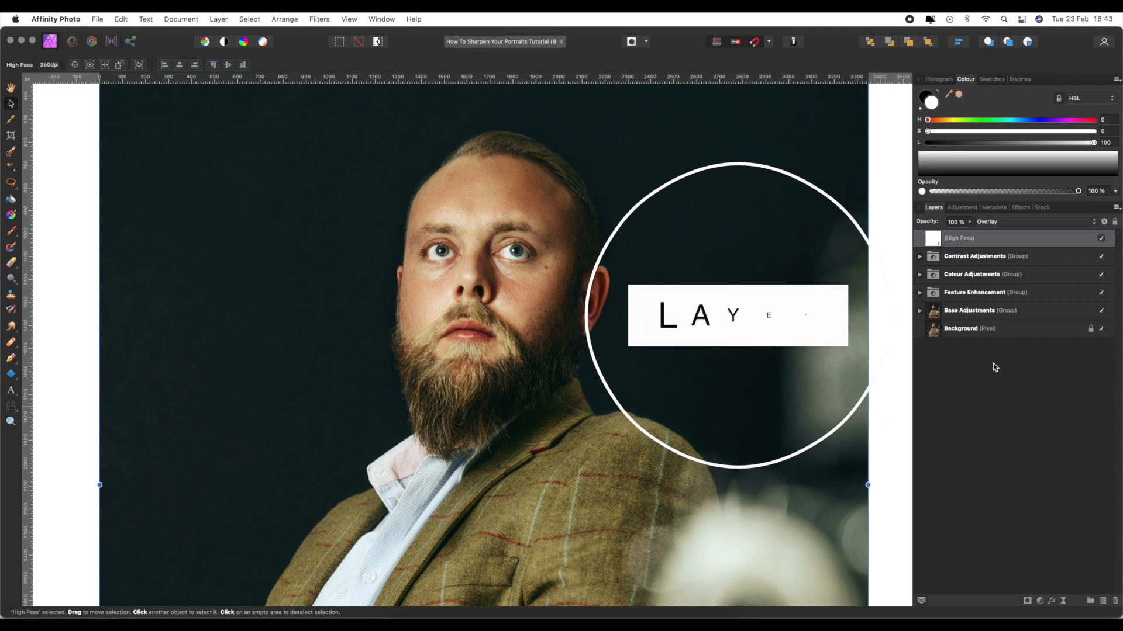
key(super+i)
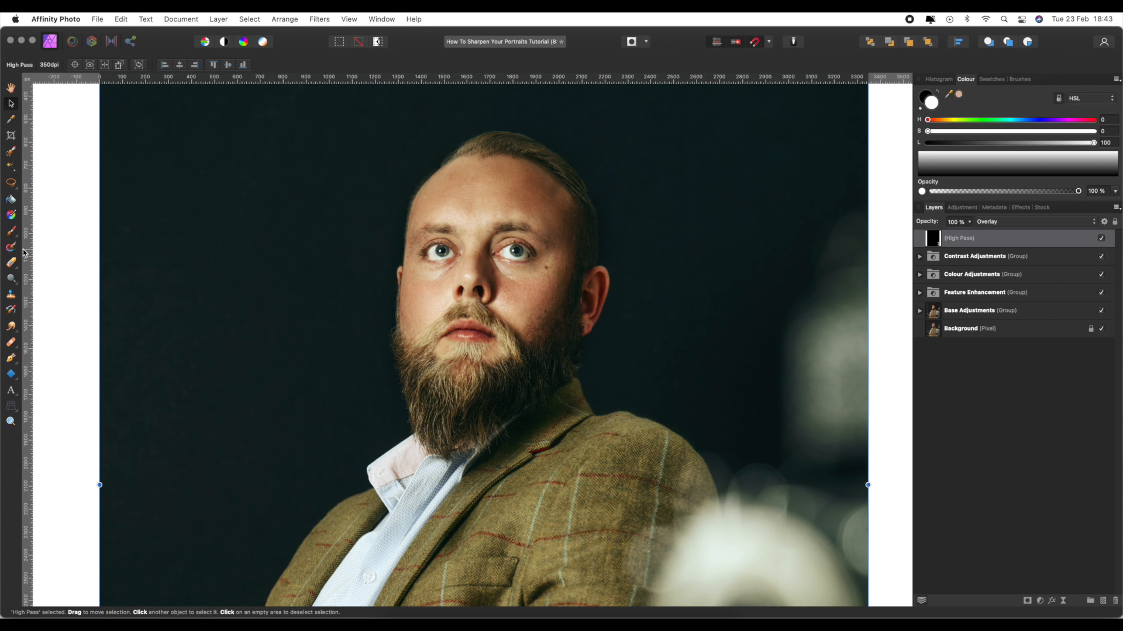
Step: Set up a 124 px basic paint brush with 100% flow and 20% hardness for painting in white
click(11, 231)
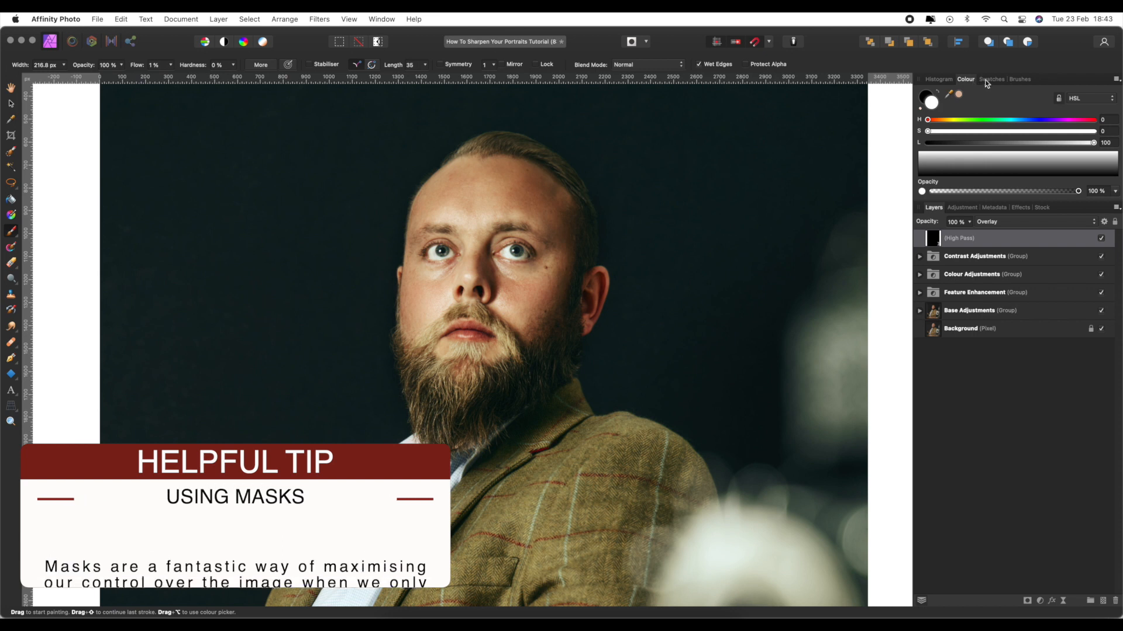
click(1017, 80)
scroll(1000, 168, down, 3)
click(980, 173)
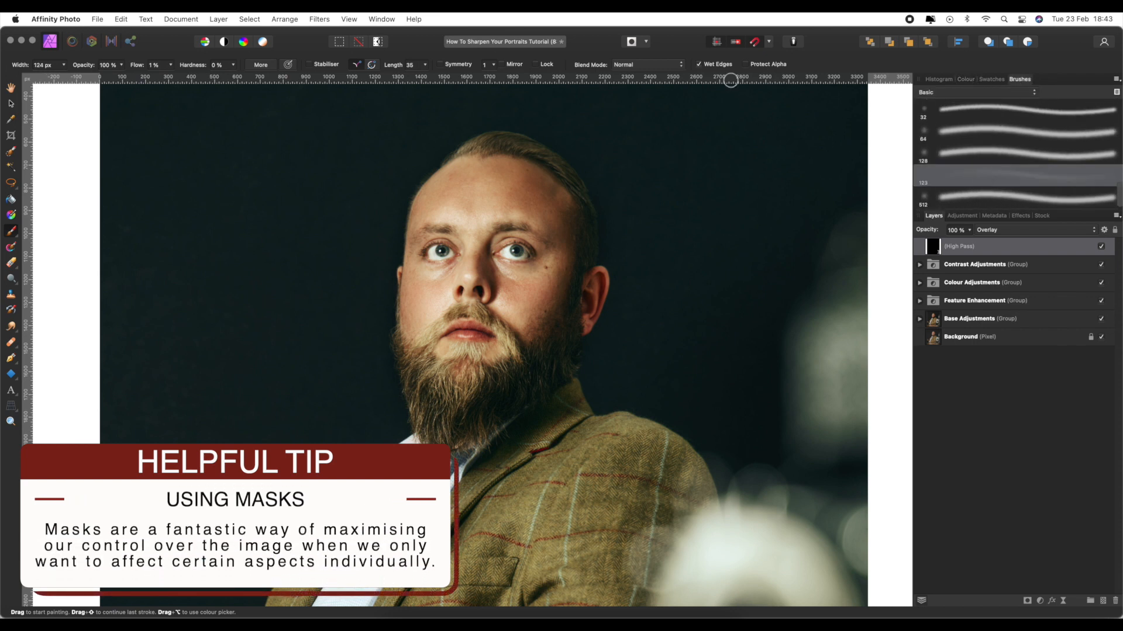
click(173, 66)
drag(171, 79, 248, 78)
click(234, 64)
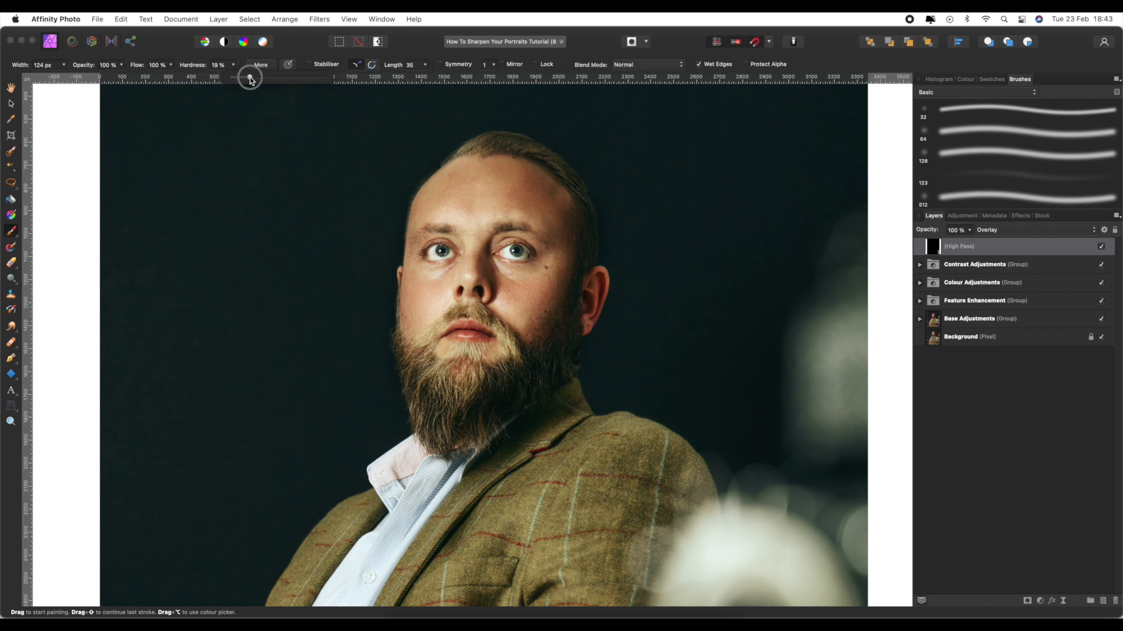
click(232, 66)
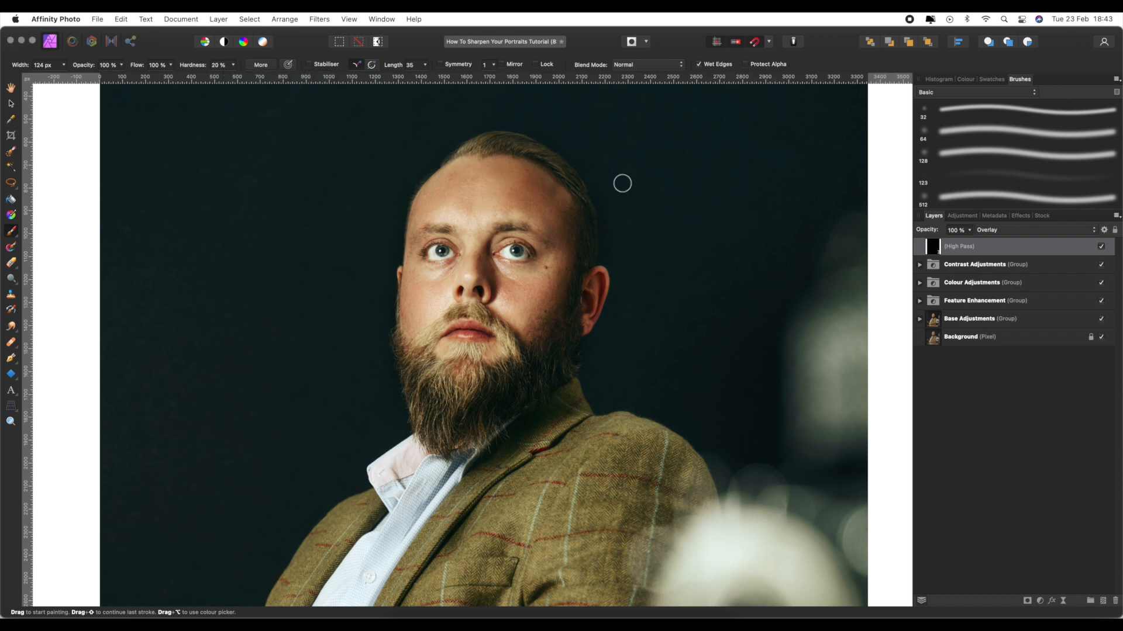
click(965, 79)
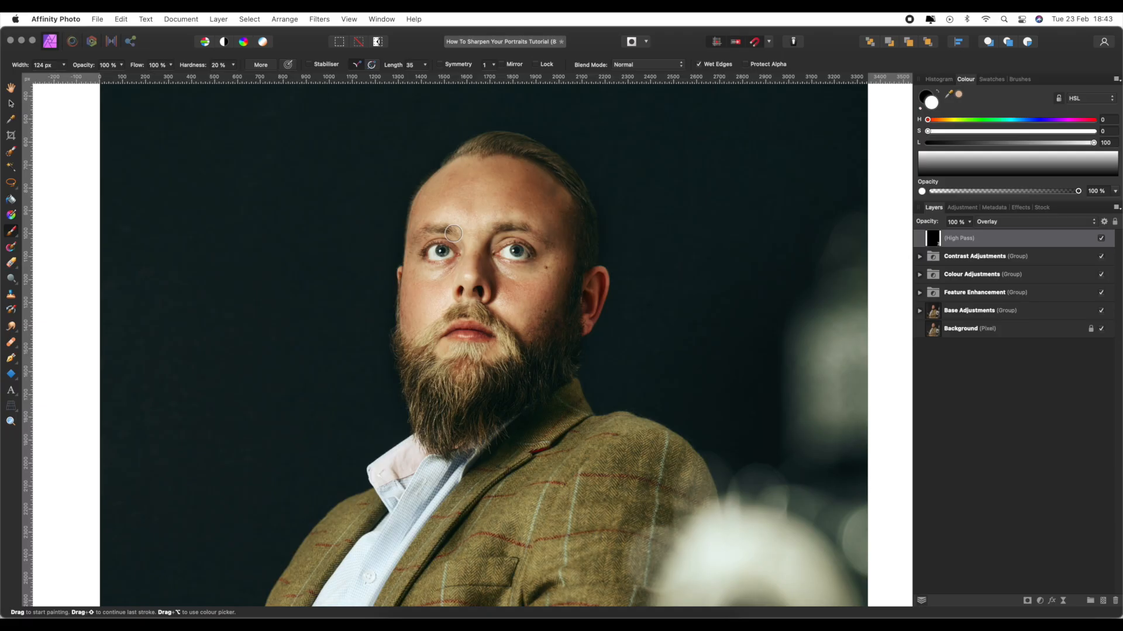
Step: Reduce the brush width to about 65 px and paint sharpening over both eyes and eyebrows on the High Pass mask
scroll(453, 233, up, 5)
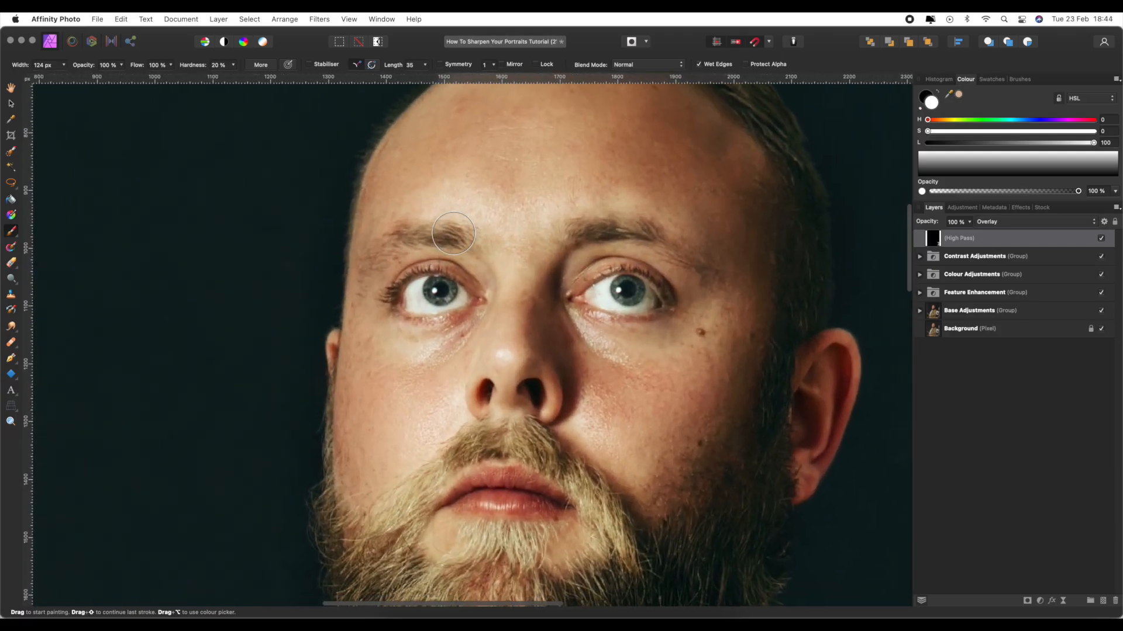
key(bracketleft)
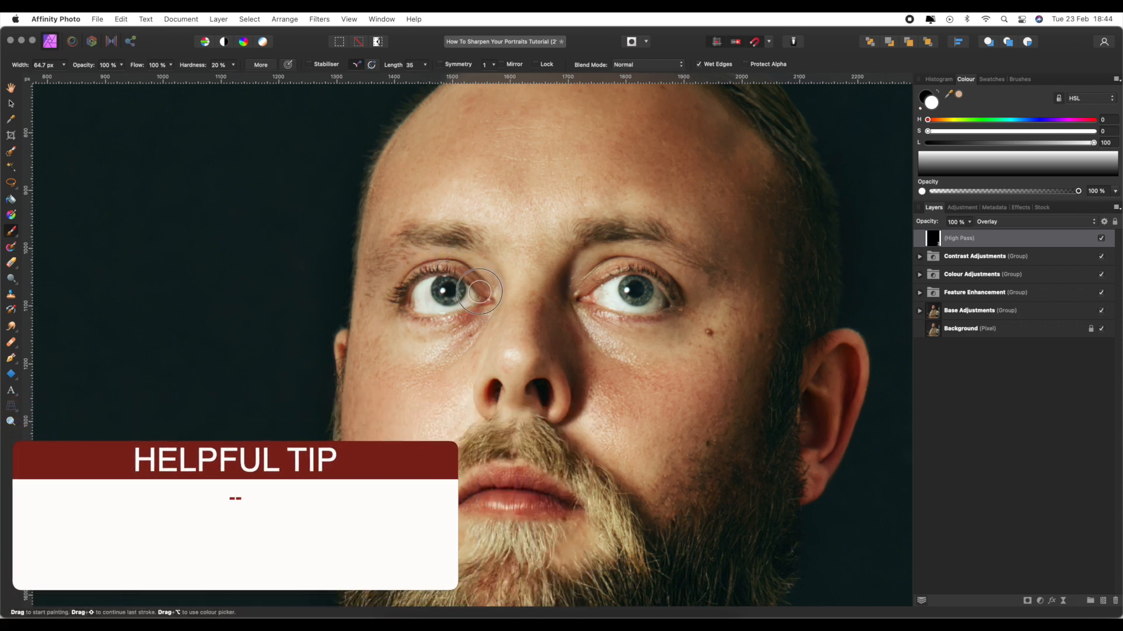
mouse_move(396, 299)
mouse_down()
mouse_move(435, 323)
mouse_move(467, 317)
mouse_move(472, 293)
mouse_move(421, 287)
mouse_move(456, 305)
mouse_move(421, 314)
mouse_move(468, 297)
mouse_move(431, 303)
mouse_up()
mouse_move(596, 284)
mouse_down()
mouse_move(647, 269)
mouse_move(674, 300)
mouse_move(667, 311)
mouse_move(588, 294)
mouse_move(631, 305)
mouse_move(655, 300)
mouse_move(602, 292)
mouse_move(651, 284)
mouse_move(665, 304)
mouse_move(643, 277)
mouse_move(603, 278)
mouse_move(582, 297)
mouse_move(663, 303)
mouse_up()
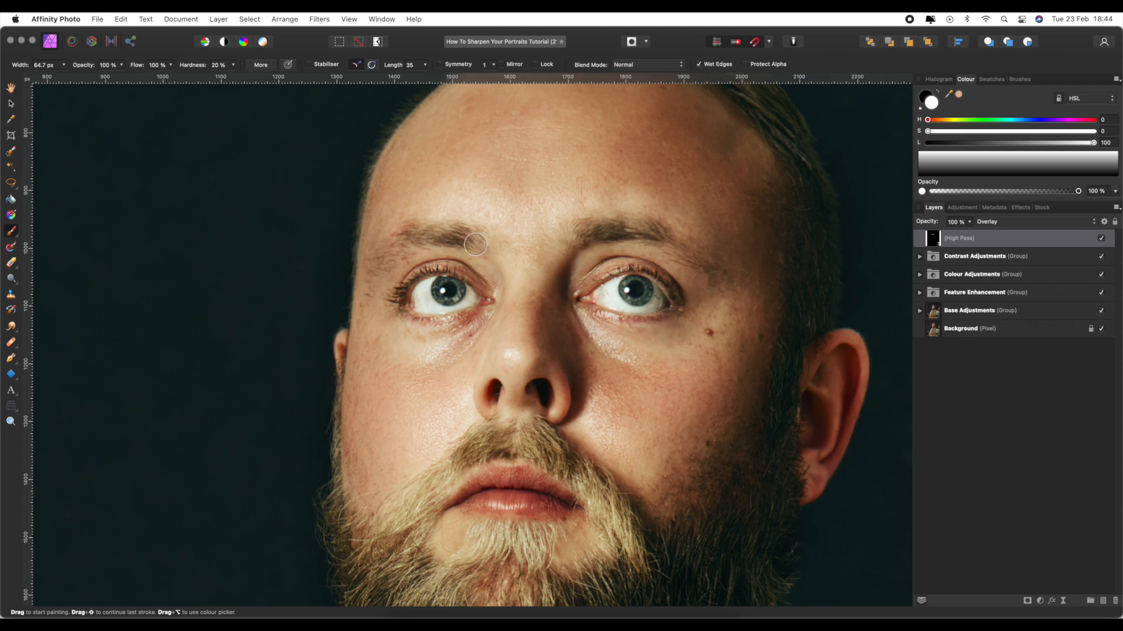
mouse_move(472, 238)
mouse_down()
mouse_move(421, 227)
mouse_move(380, 262)
mouse_up()
mouse_move(583, 234)
mouse_down()
mouse_move(638, 231)
mouse_move(700, 267)
mouse_up()
Step: Paint sharpening over the nostrils and lips on the High Pass mask
mouse_move(496, 387)
mouse_down()
mouse_move(500, 402)
mouse_move(548, 403)
mouse_move(542, 388)
mouse_up()
drag(520, 477, 572, 507)
mouse_move(464, 501)
mouse_down()
mouse_move(556, 509)
mouse_move(560, 501)
mouse_move(478, 492)
mouse_move(559, 497)
mouse_up()
drag(484, 484, 489, 486)
Step: Paint sharpening over the hair and beard on the High Pass mask, enlarging the brush to 108.5 px
scroll(492, 484, up, 10)
scroll(491, 484, right, 6)
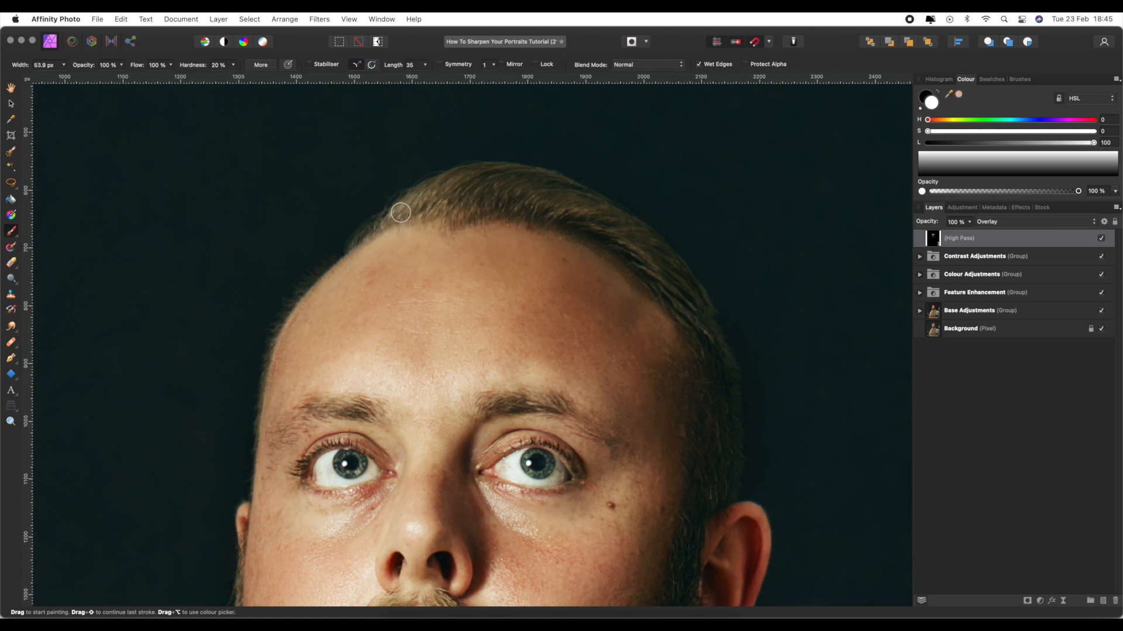
mouse_move(400, 212)
mouse_down()
mouse_move(429, 197)
mouse_move(414, 210)
mouse_move(491, 206)
mouse_up()
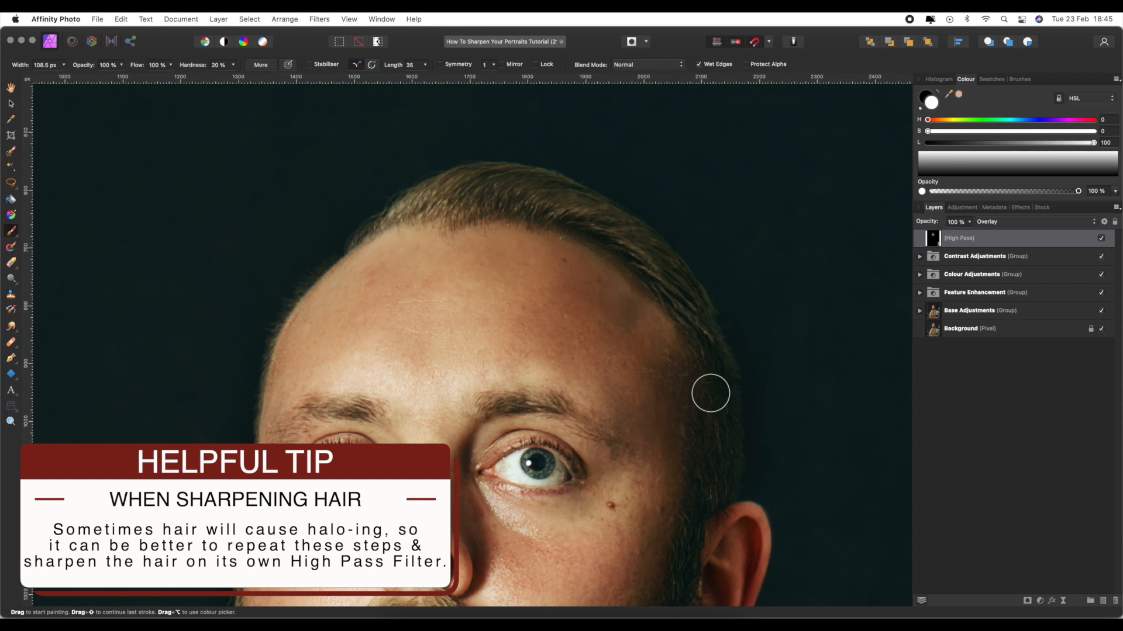
scroll(707, 392, down, 5)
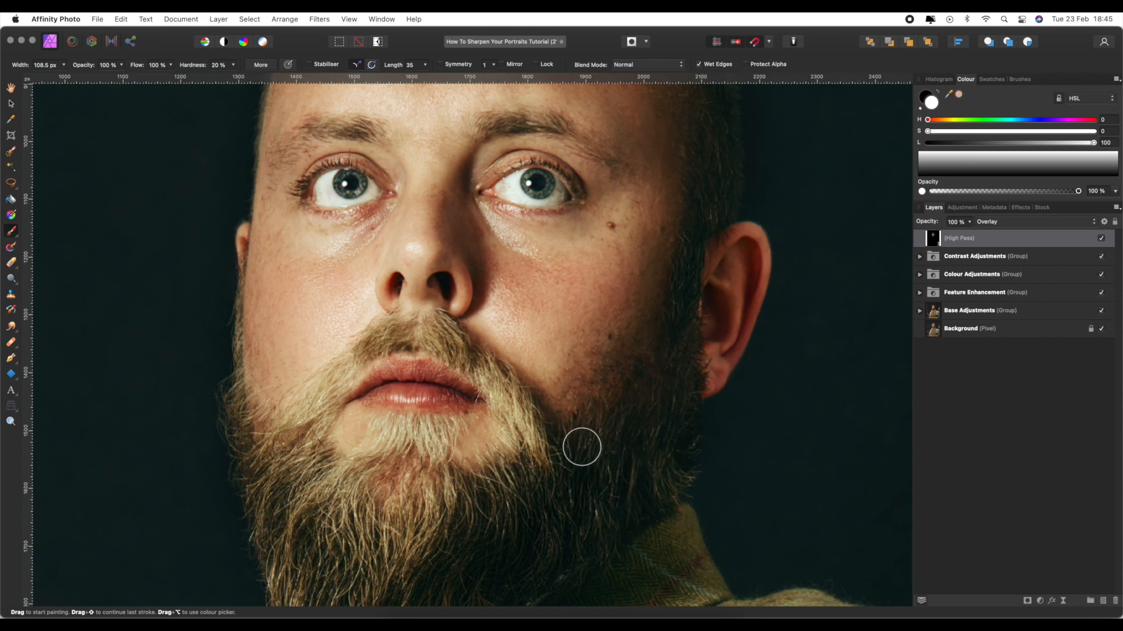
scroll(591, 491, down, 3)
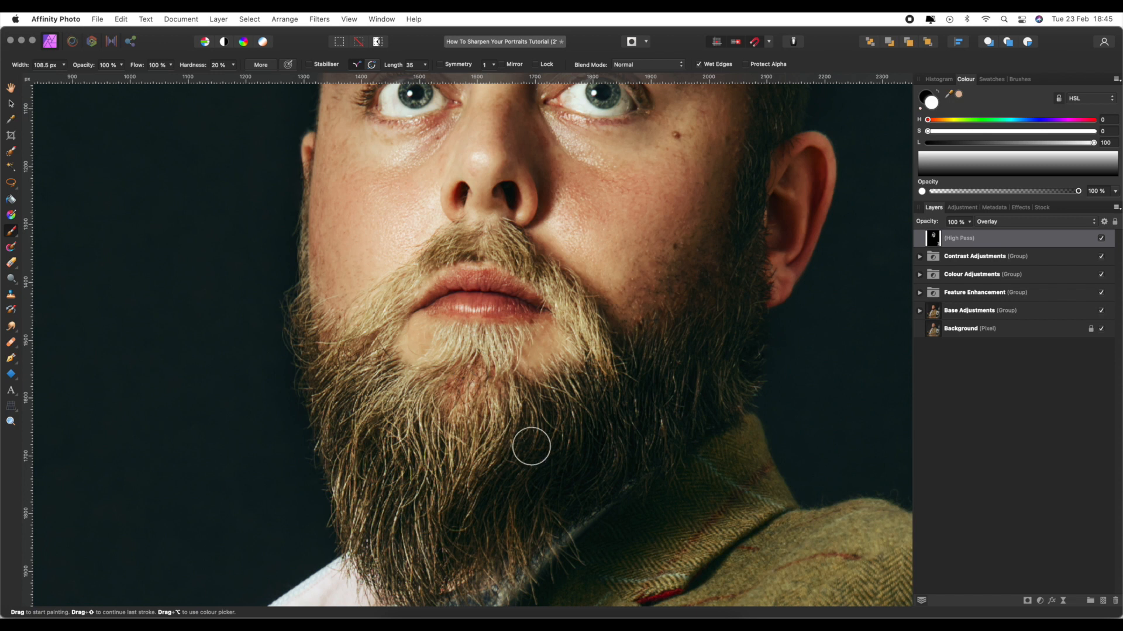
Step: Try lower opacities on the High Pass layer and return it to 100%
key(super+0)
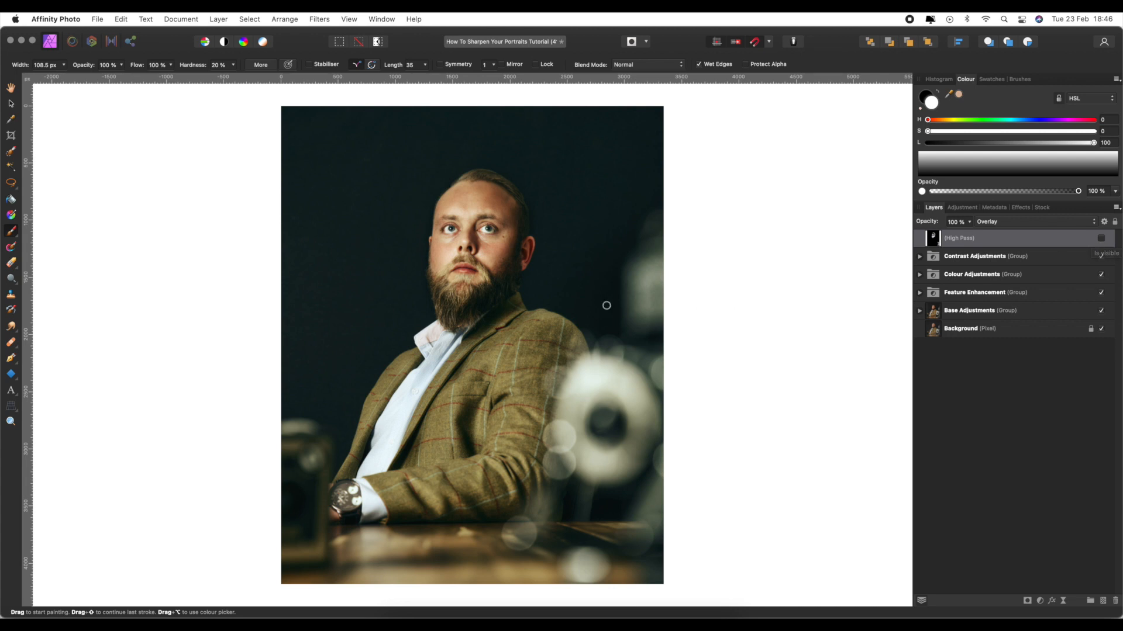
scroll(508, 266, up, 5)
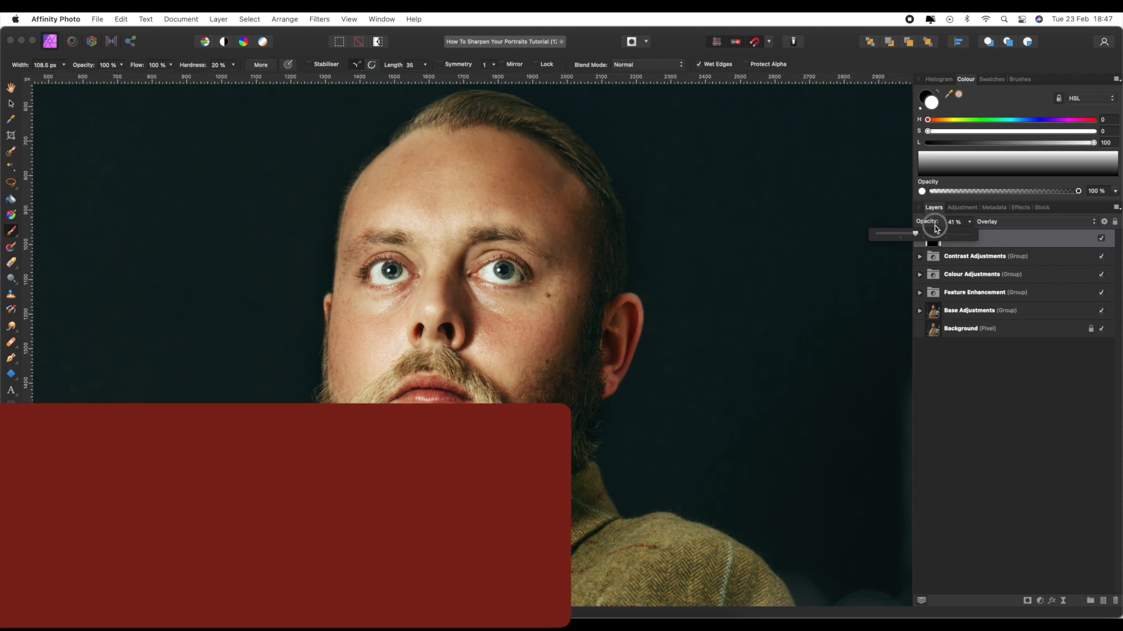
drag(865, 230, 999, 229)
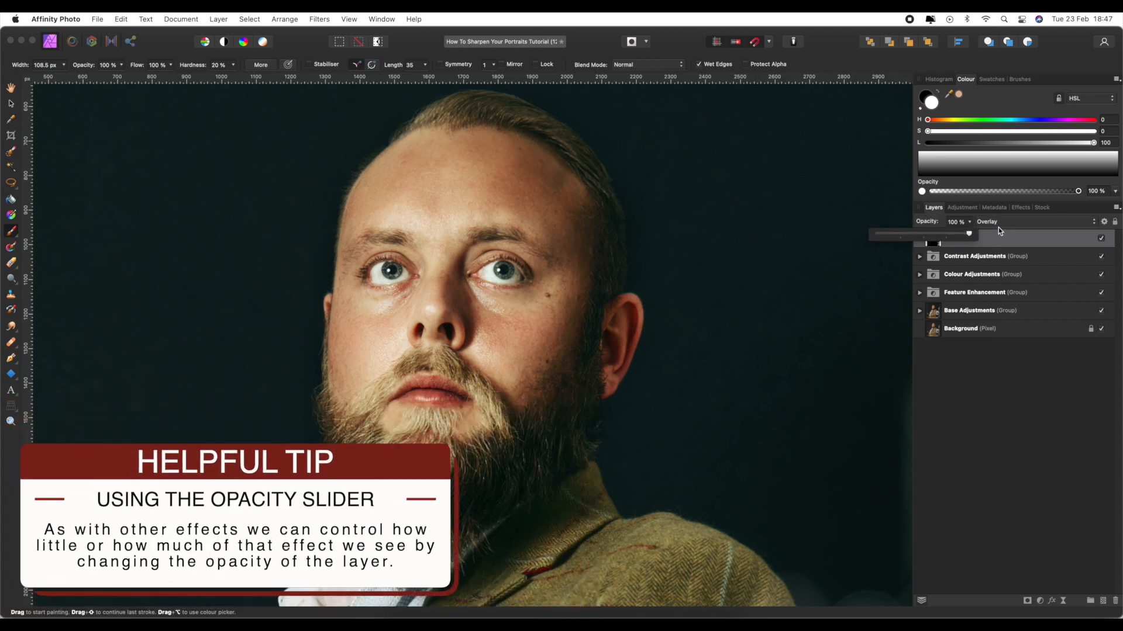
click(969, 223)
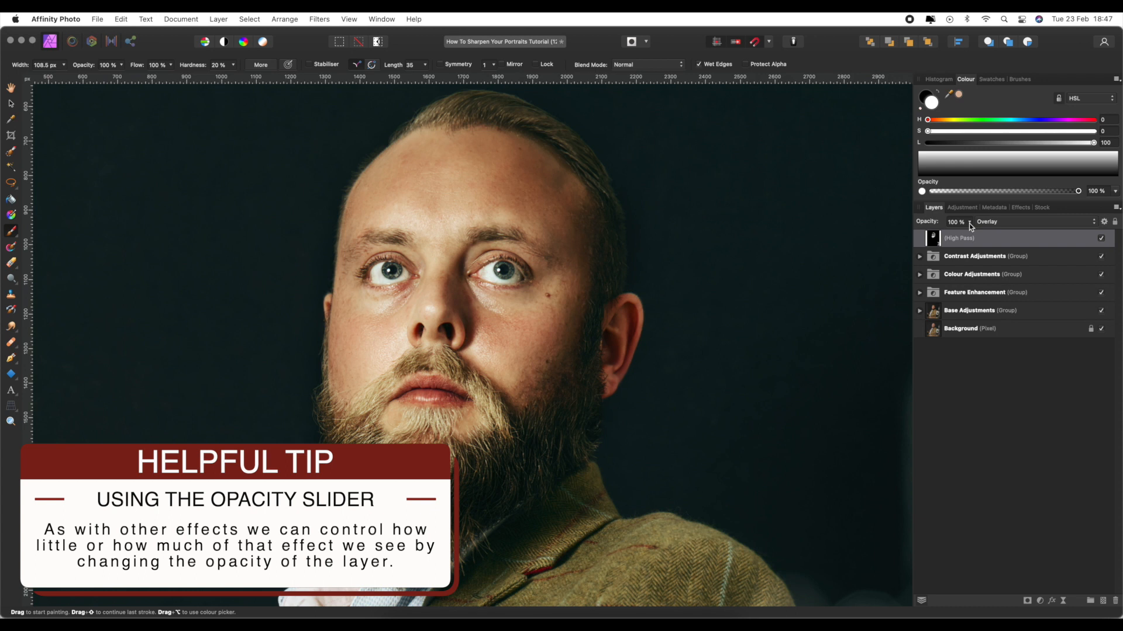